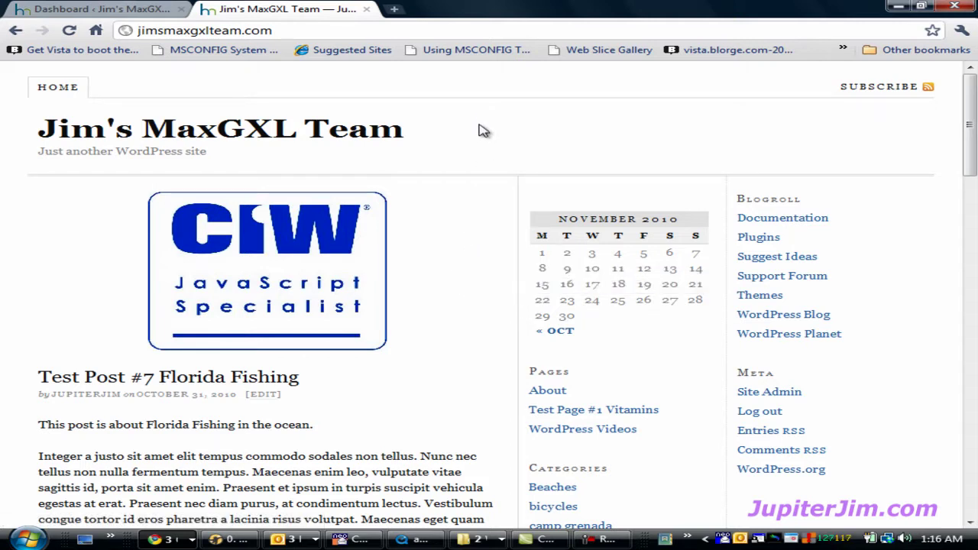
Go to the WordPress dashboard's list of posts and open Test Post #6 Florida Beaches for editing.
{"action": "left_click_drag", "start_coordinate": [973, 133], "coordinate": [973, 170]}
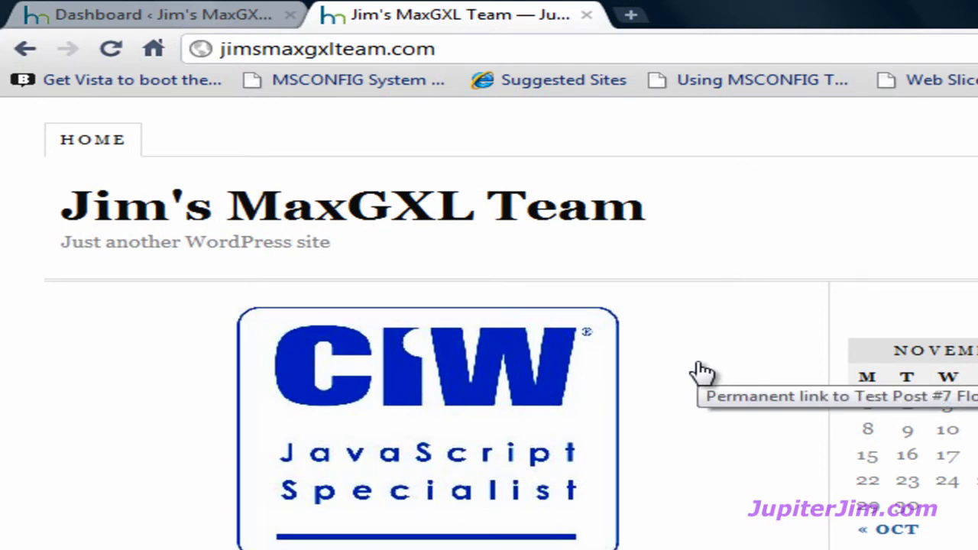
{"action": "left_click", "coordinate": [149, 23]}
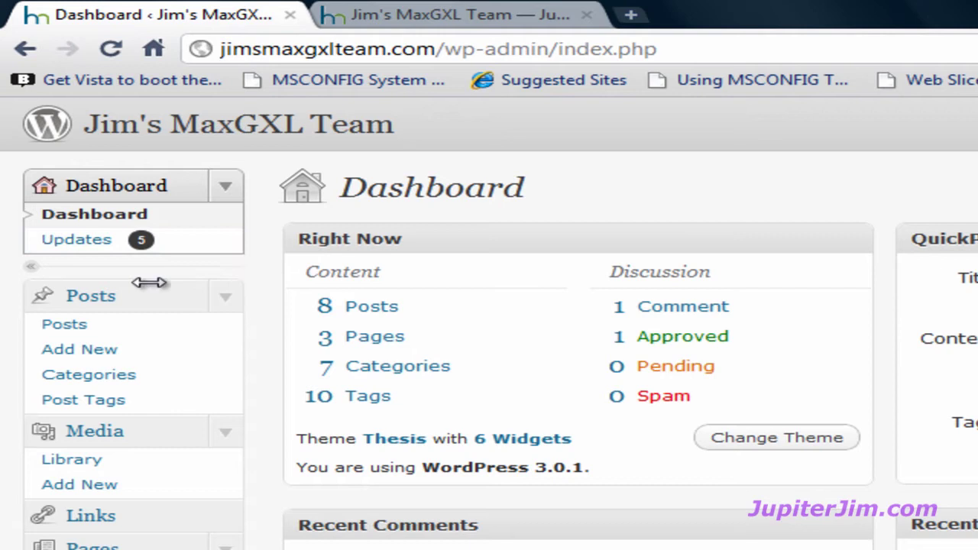
{"action": "left_click", "coordinate": [64, 330]}
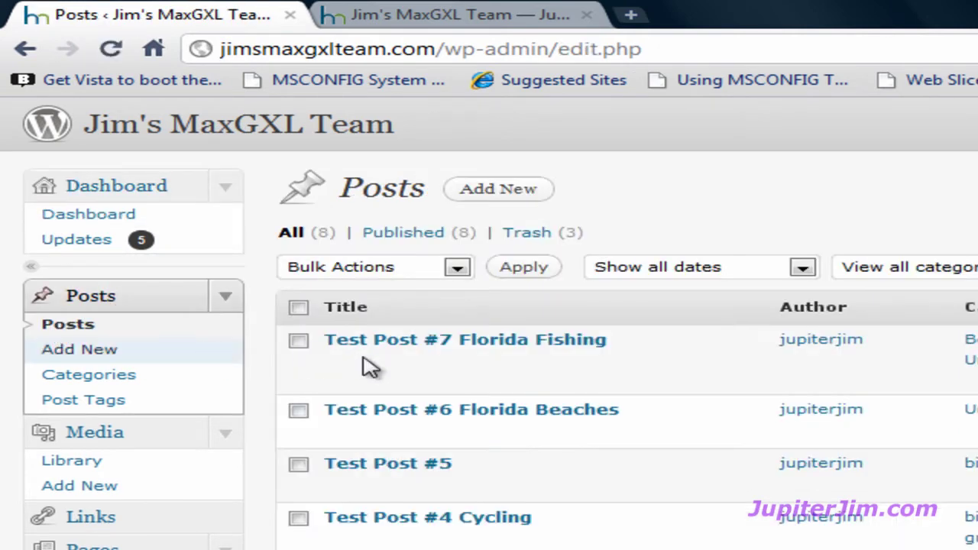
{"action": "left_click", "coordinate": [574, 416]}
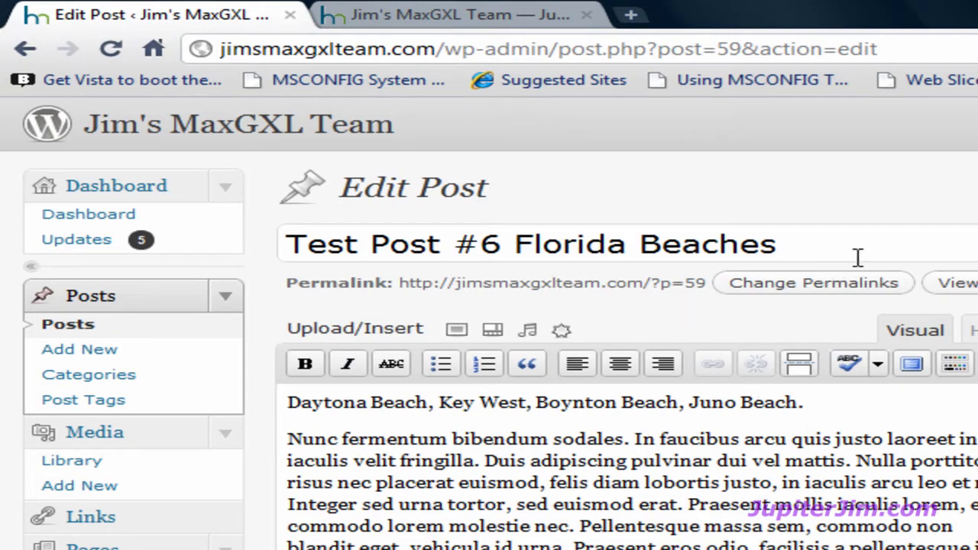
Assign the South Florida, fishing and Beaches categories to Test Post #6 Florida Beaches.
{"action": "left_click", "coordinate": [848, 235]}
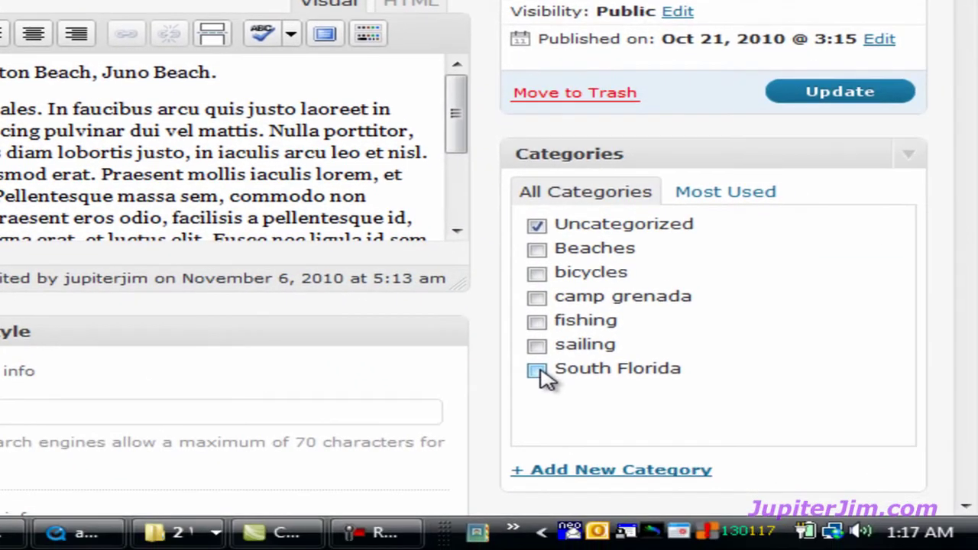
{"action": "left_click", "coordinate": [537, 372]}
{"action": "left_click", "coordinate": [538, 322]}
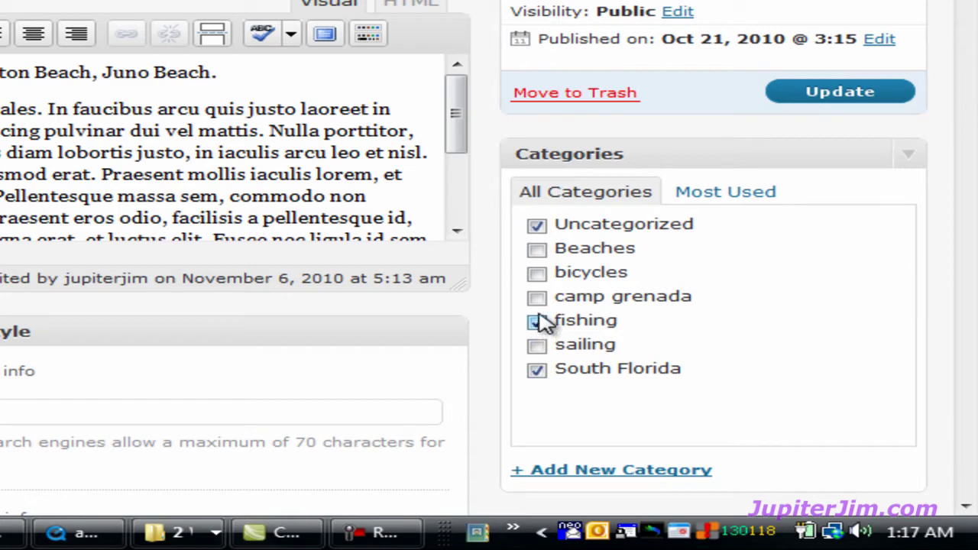
{"action": "left_click", "coordinate": [538, 251]}
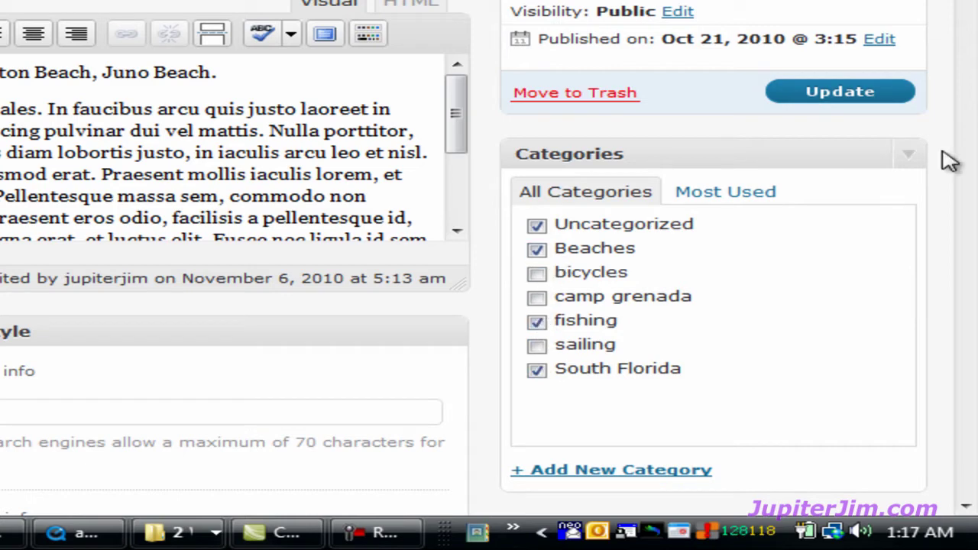
Add a new category named surfing from within the post, without a parent, and update the post.
{"action": "scroll", "coordinate": [966, 507], "scroll_direction": "down", "scroll_amount": 3}
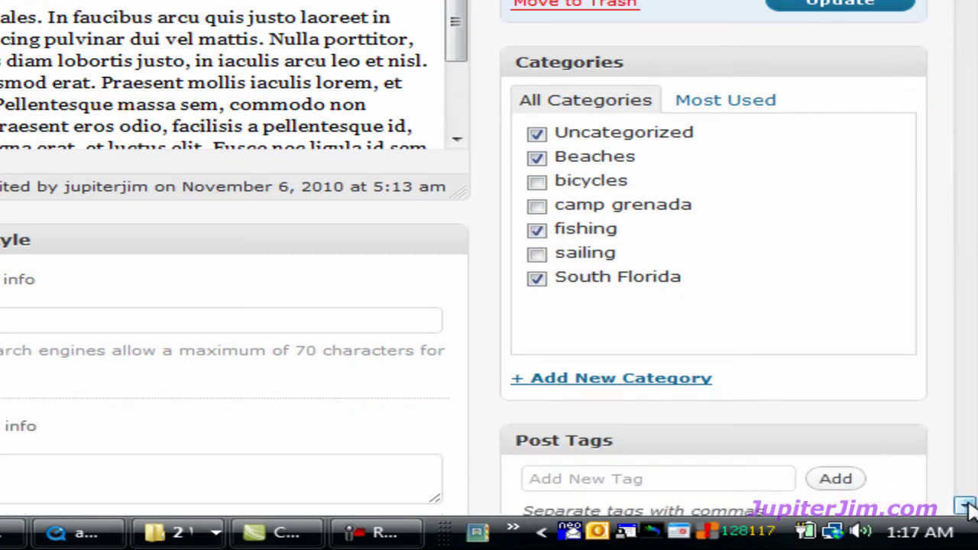
{"action": "left_click", "coordinate": [634, 290]}
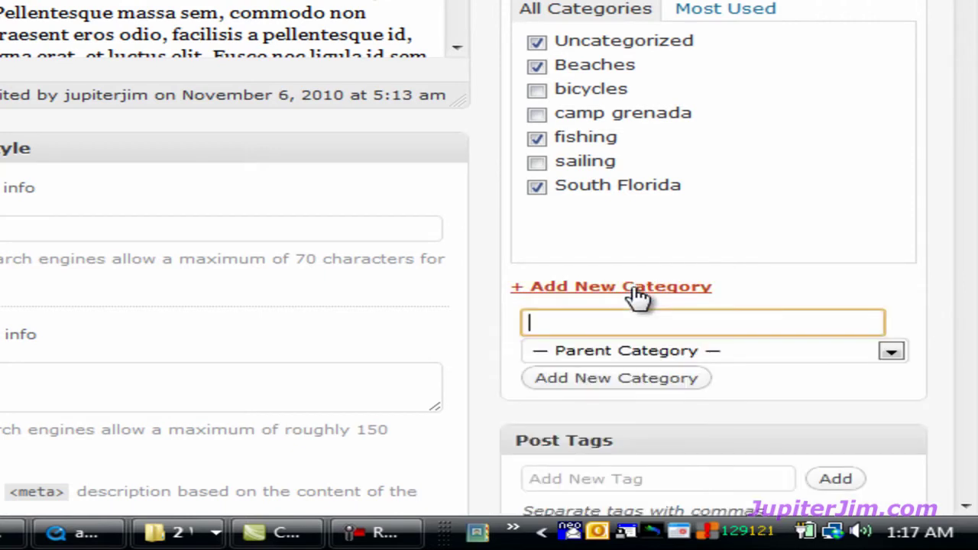
{"action": "type", "text": "surfing"}
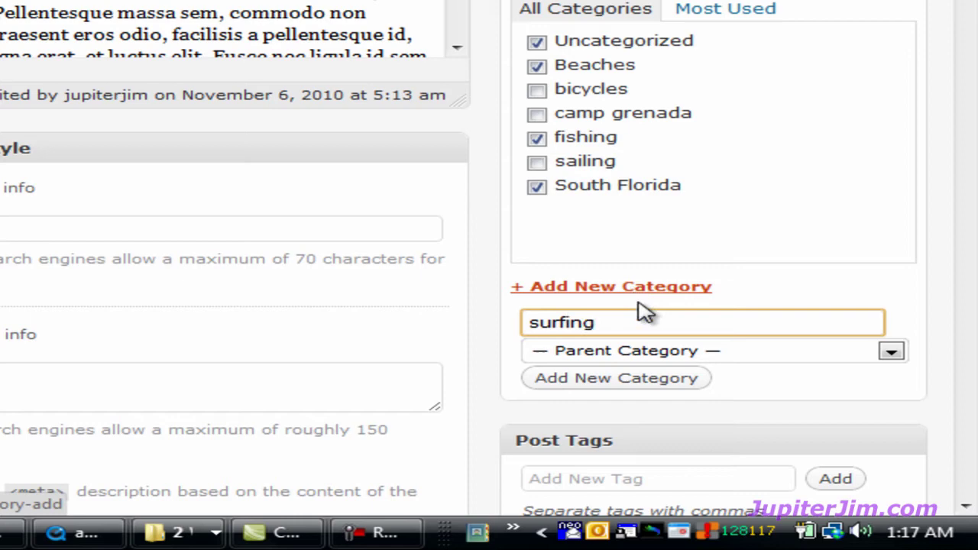
{"action": "left_click", "coordinate": [628, 380]}
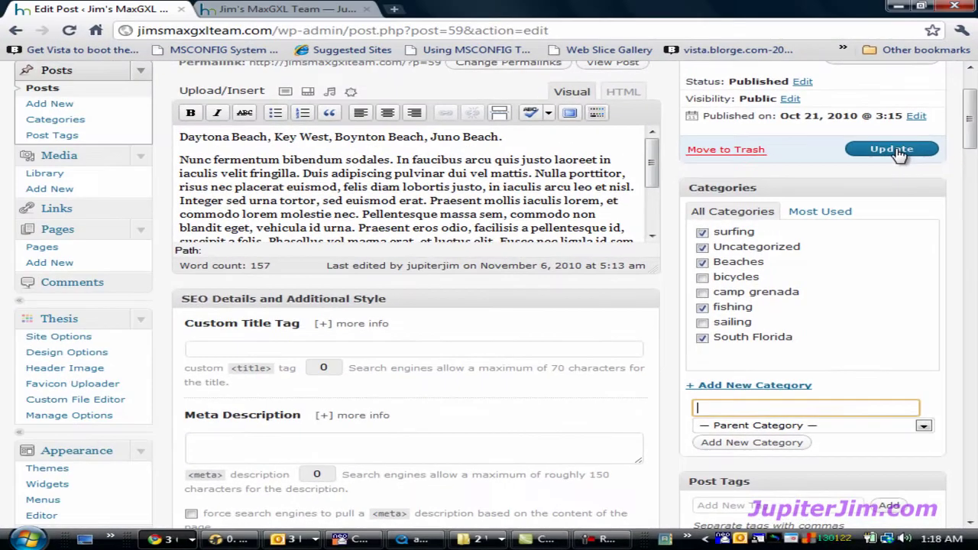
{"action": "left_click", "coordinate": [892, 121]}
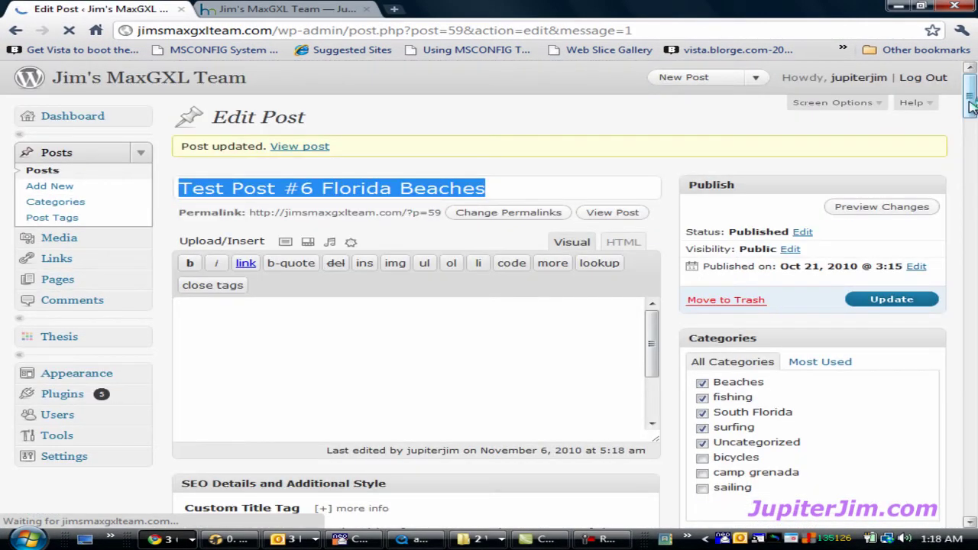
Reload the live site to view the posts filed under the surfing category, and return to its home page.
{"action": "left_click", "coordinate": [277, 9]}
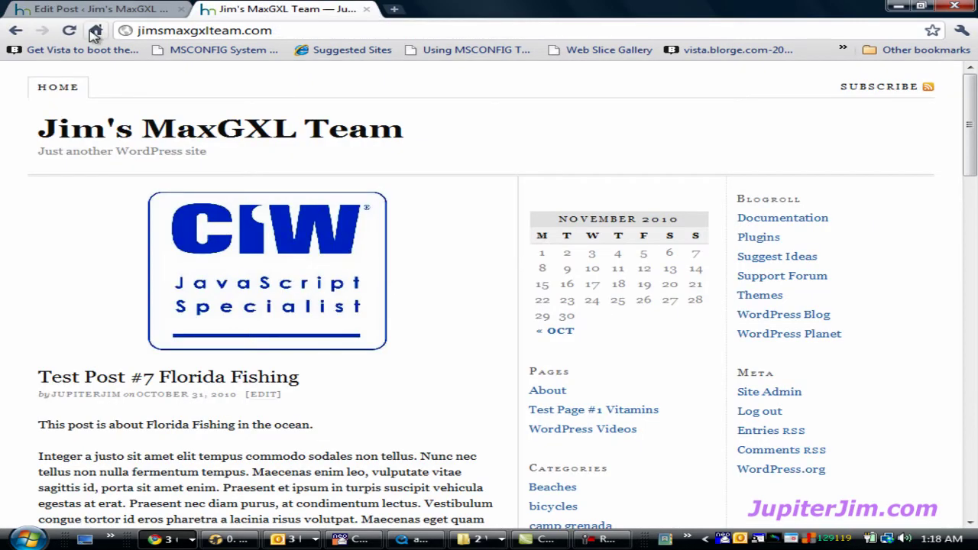
{"action": "left_click", "coordinate": [69, 32]}
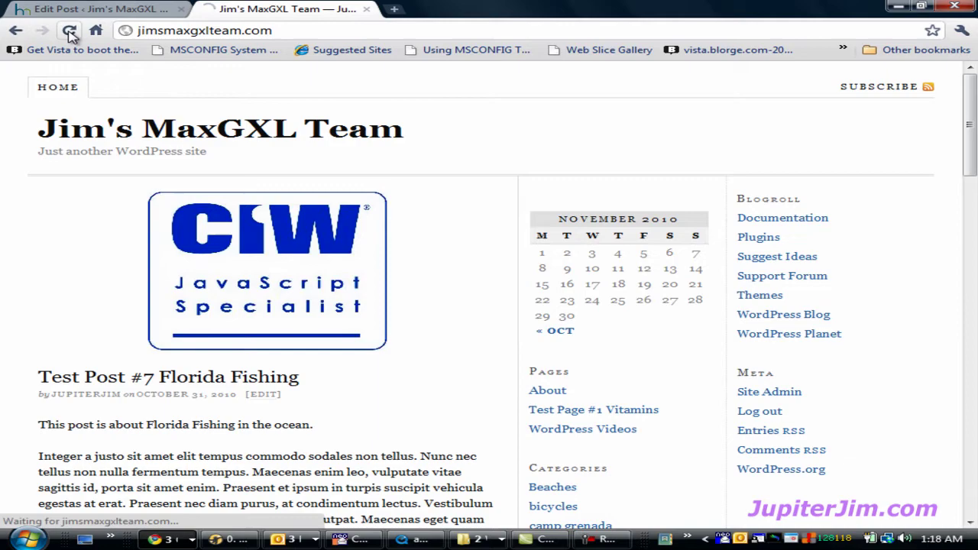
{"action": "scroll", "coordinate": [427, 264], "scroll_direction": "down", "scroll_amount": 3}
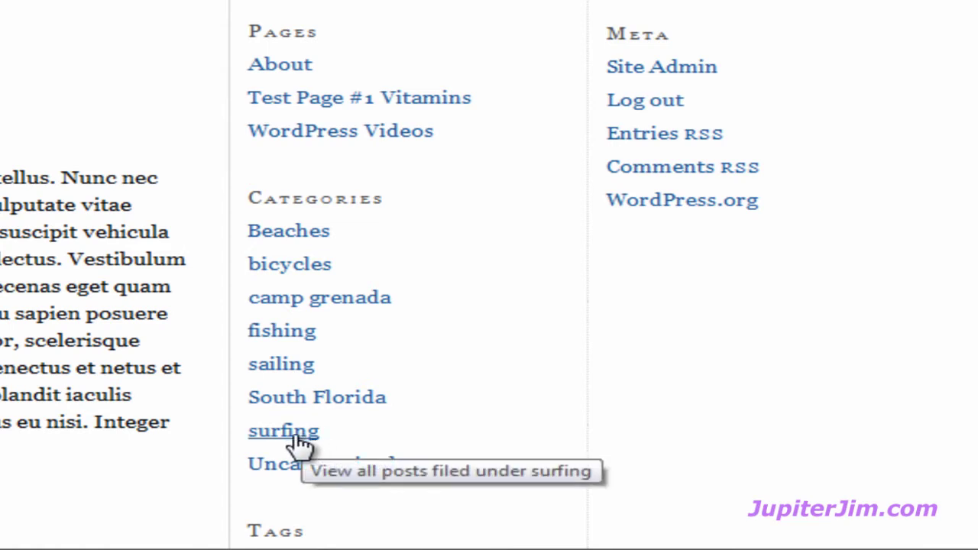
{"action": "left_click", "coordinate": [294, 437]}
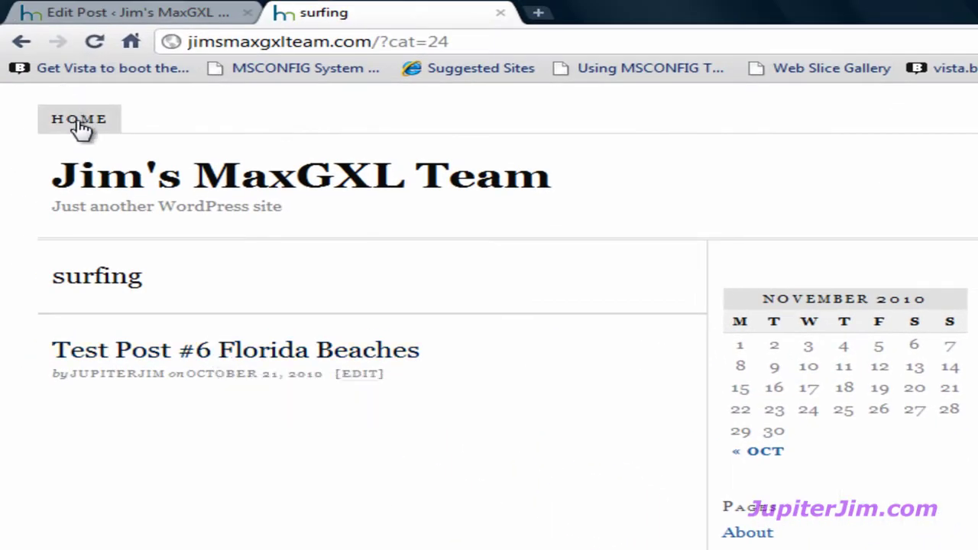
{"action": "left_click", "coordinate": [80, 128]}
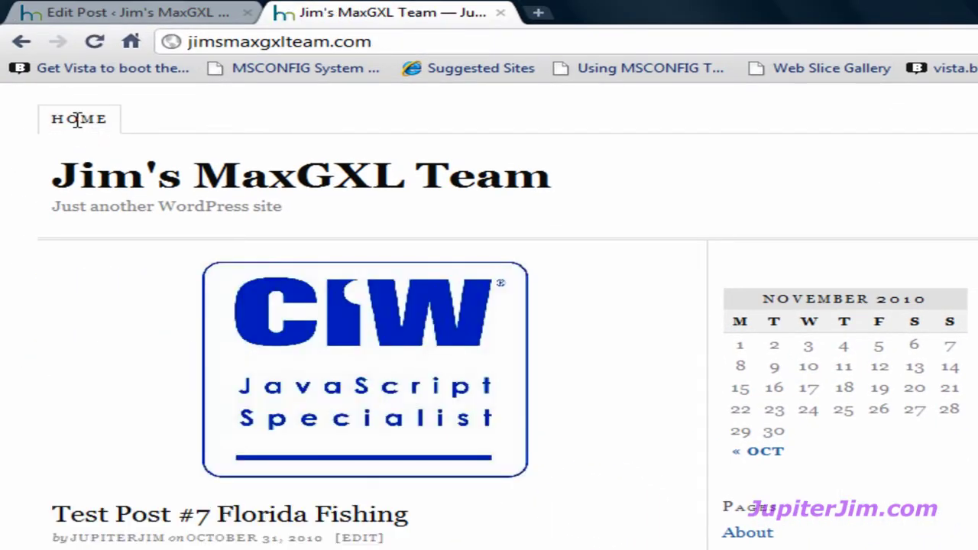
Open the site's category management from the dashboard and permanently delete the camp grenada category.
{"action": "left_click", "coordinate": [114, 20]}
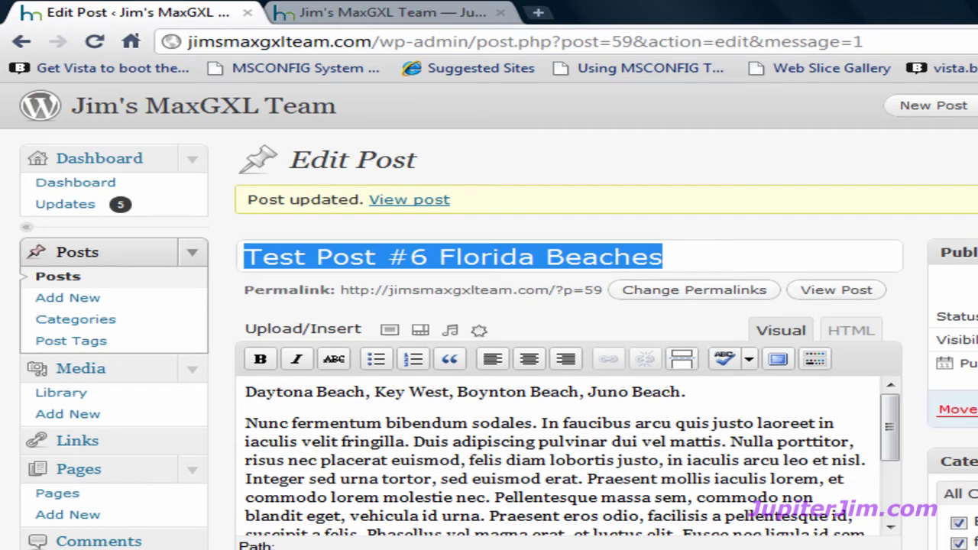
{"action": "scroll", "coordinate": [568, 313], "scroll_direction": "down", "scroll_amount": 1}
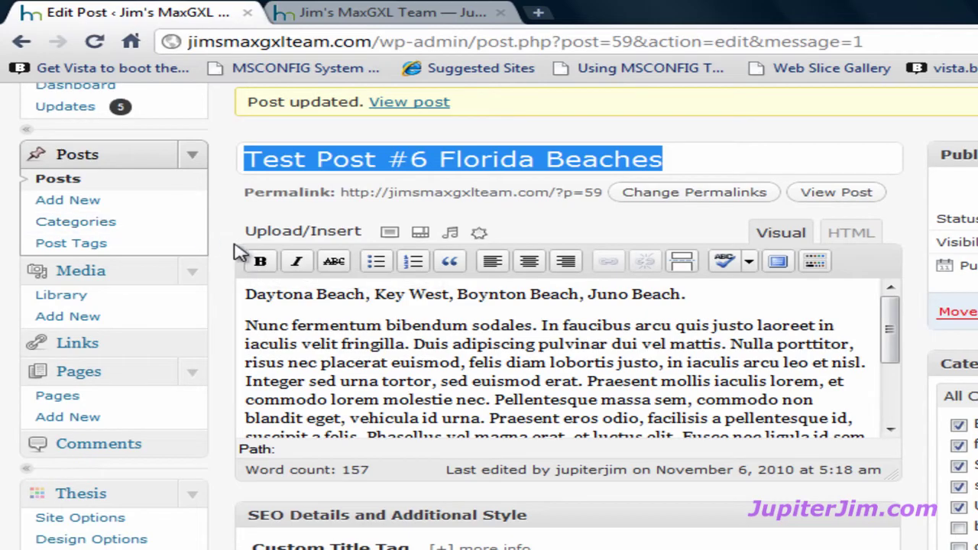
{"action": "scroll", "coordinate": [222, 247], "scroll_direction": "up", "scroll_amount": 1}
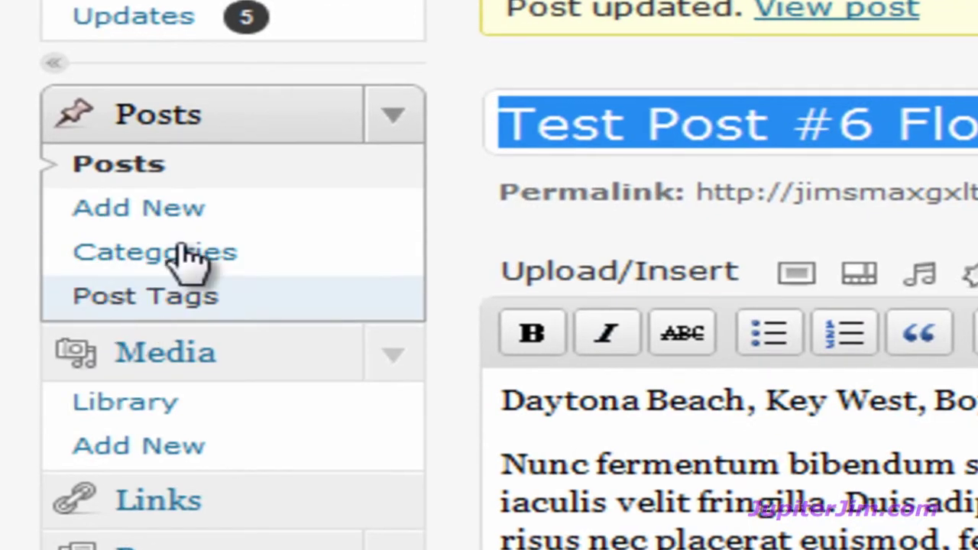
{"action": "left_click", "coordinate": [395, 122]}
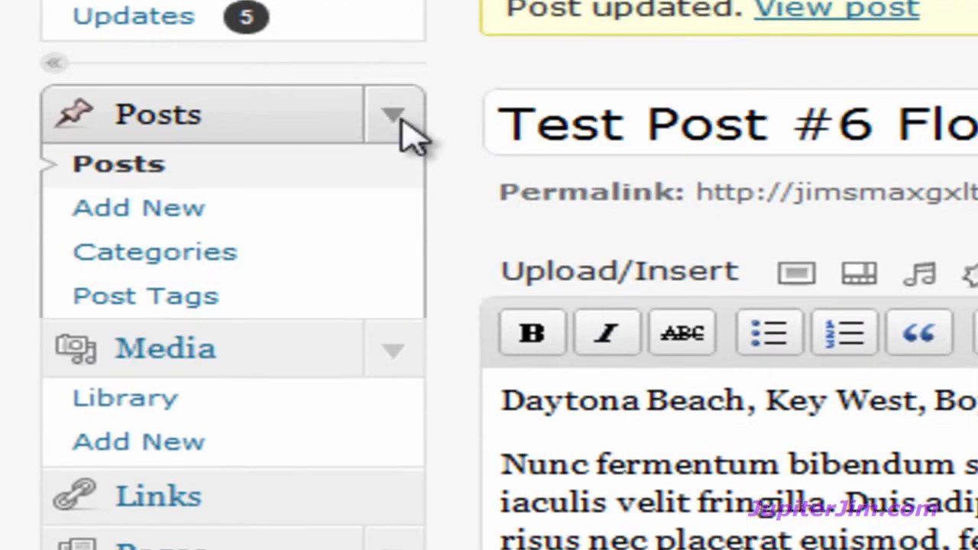
{"action": "left_click", "coordinate": [396, 122]}
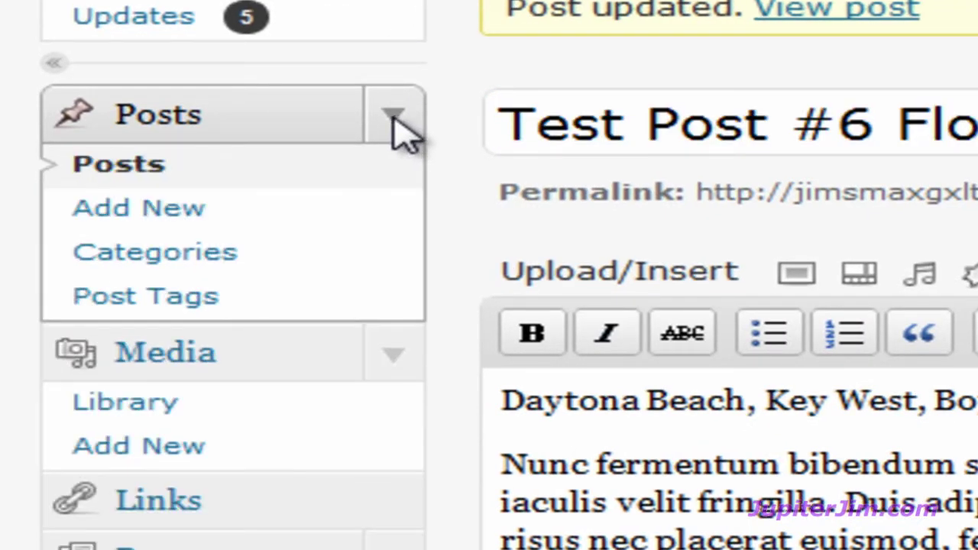
{"action": "left_click", "coordinate": [113, 264]}
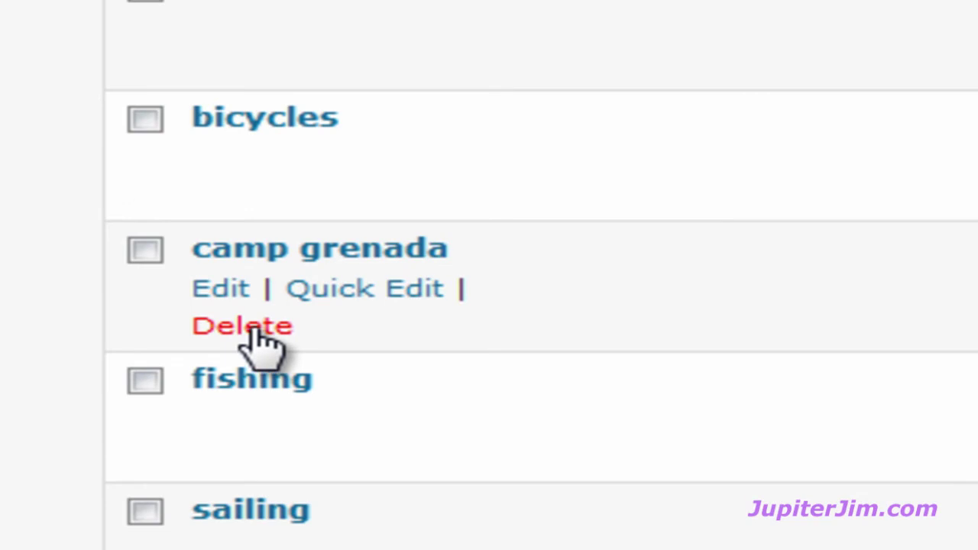
{"action": "left_click", "coordinate": [254, 330]}
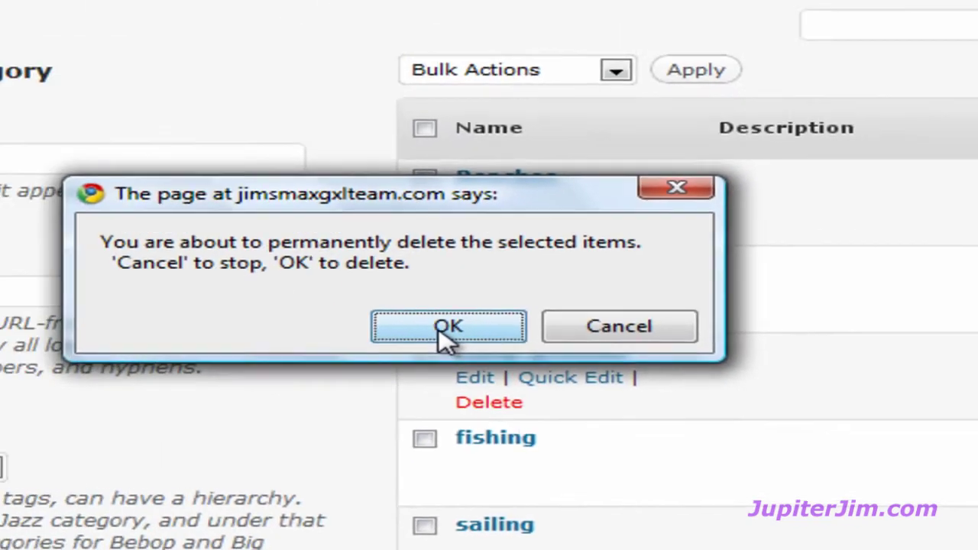
{"action": "left_click", "coordinate": [446, 327]}
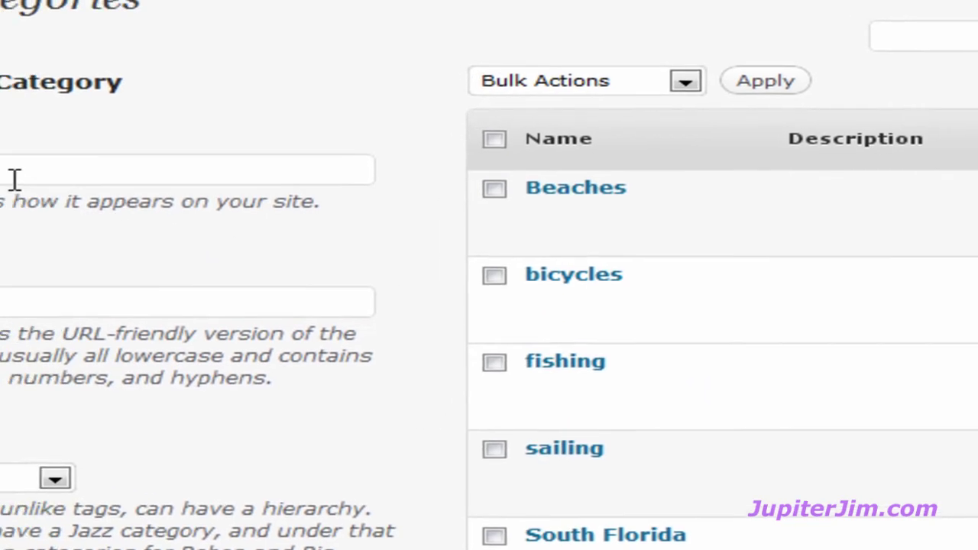
Add a new category named Daytona Beach with no parent, leaving the other fields empty.
{"action": "left_click", "coordinate": [16, 178]}
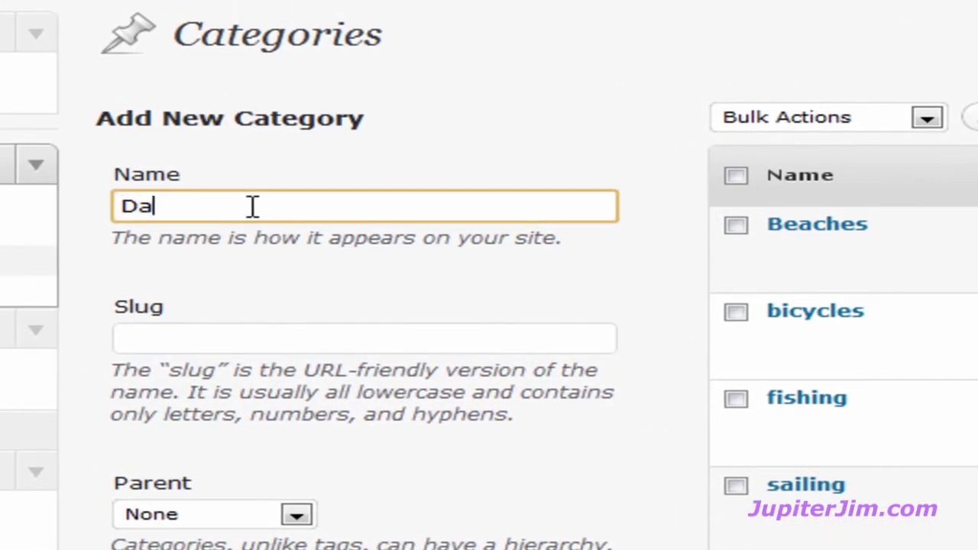
{"action": "type", "text": "Daytona B"}
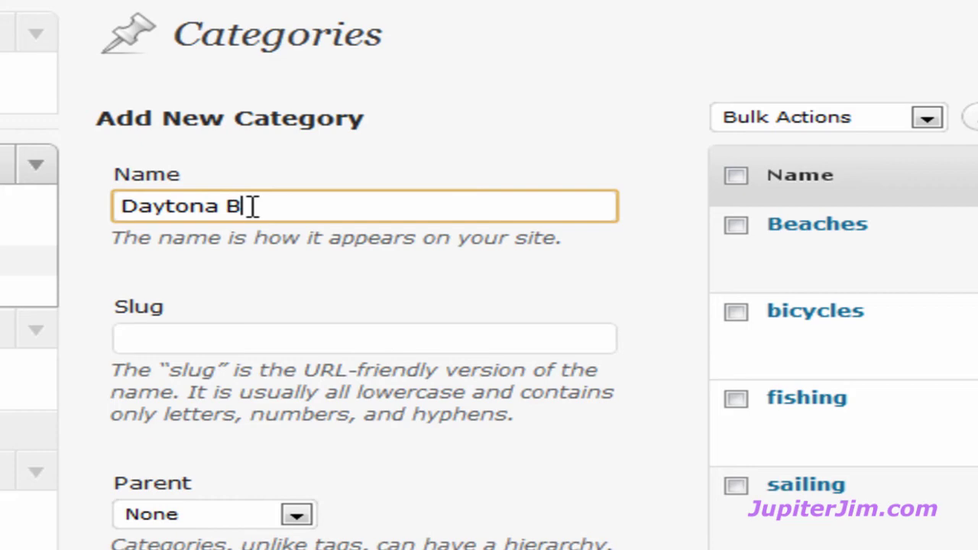
{"action": "type", "text": "each"}
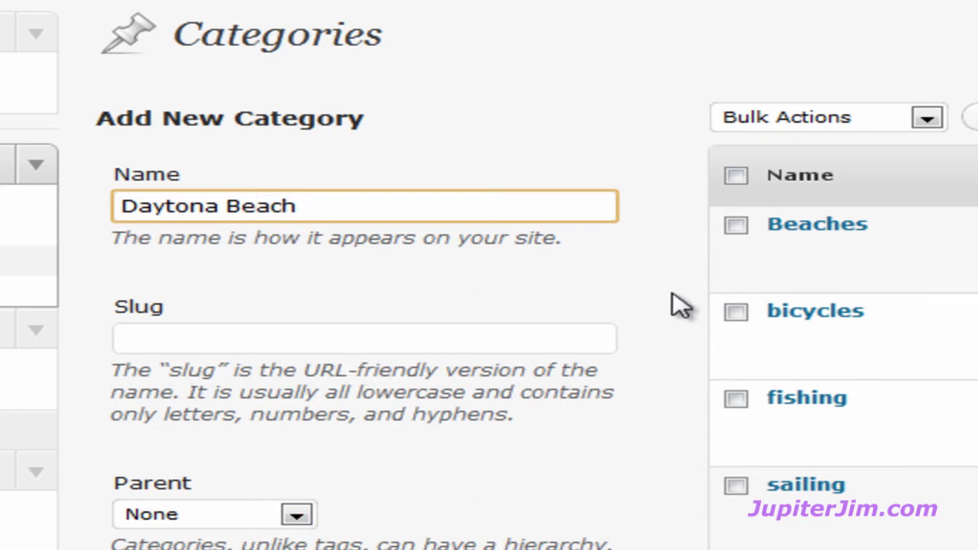
{"action": "scroll", "coordinate": [672, 306], "scroll_direction": "down", "scroll_amount": 10}
{"action": "scroll", "coordinate": [672, 306], "scroll_direction": "down", "scroll_amount": 10}
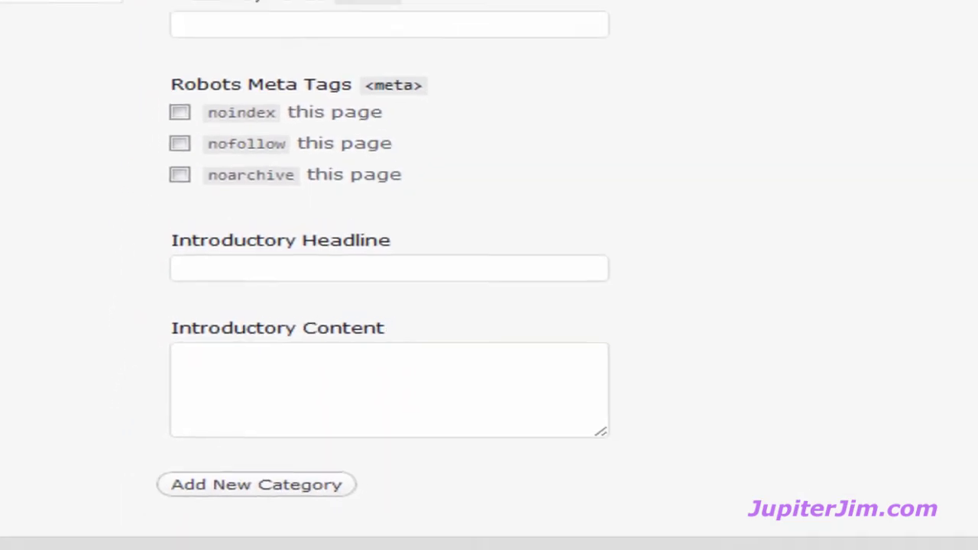
{"action": "scroll", "coordinate": [947, 229], "scroll_direction": "up", "scroll_amount": 15}
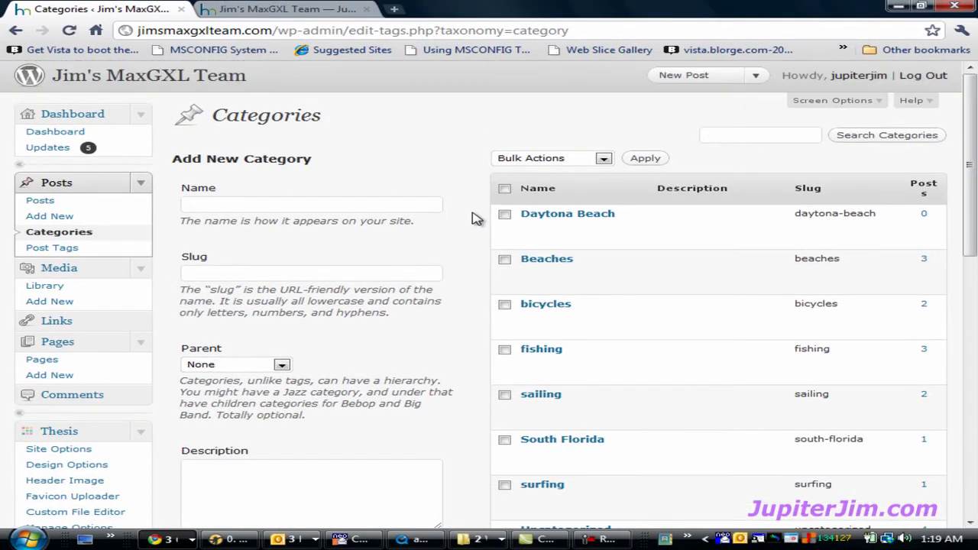
Add a new category named Boynton Beach with Beaches as its parent, leaving the slug and the other optional fields empty.
{"action": "mouse_move", "coordinate": [574, 219]}
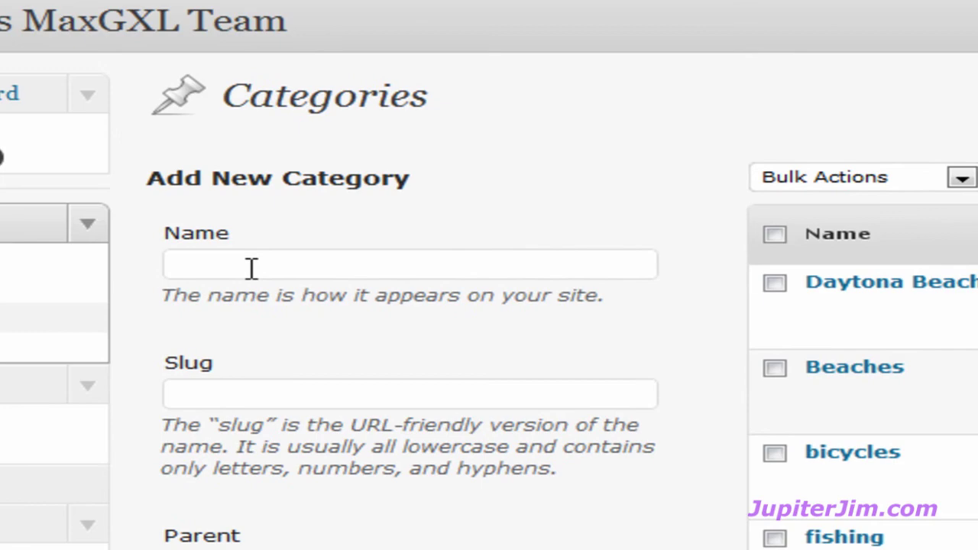
{"action": "mouse_move", "coordinate": [856, 374]}
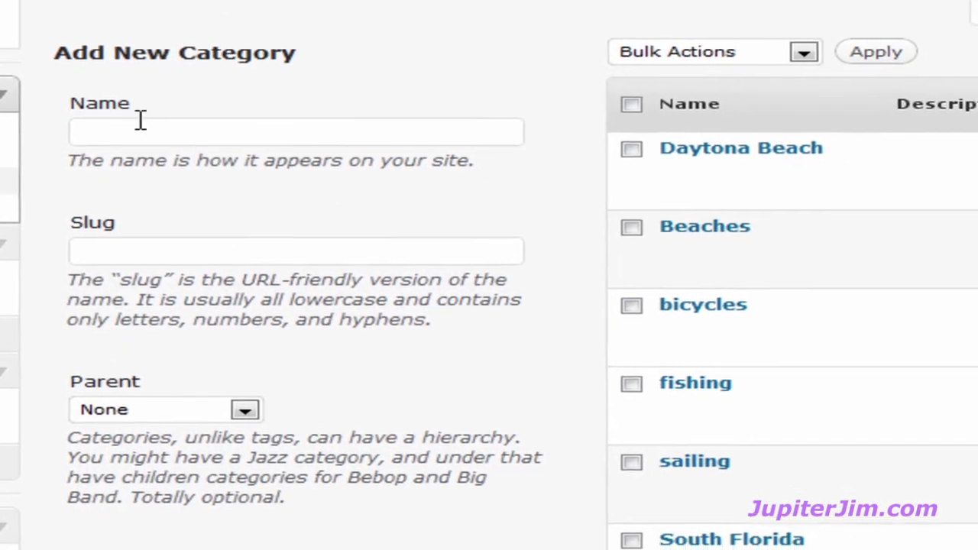
{"action": "left_click", "coordinate": [99, 79]}
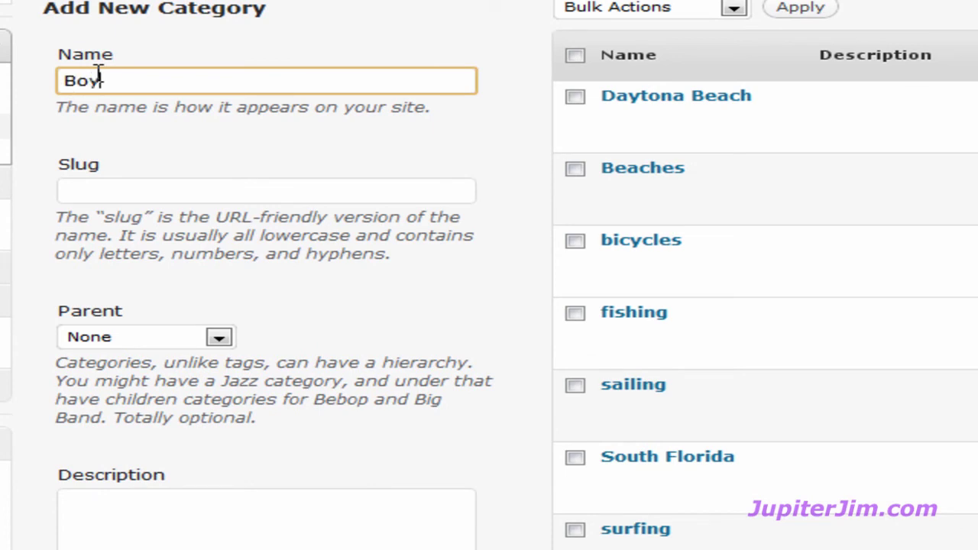
{"action": "type", "text": "Boynton Beach"}
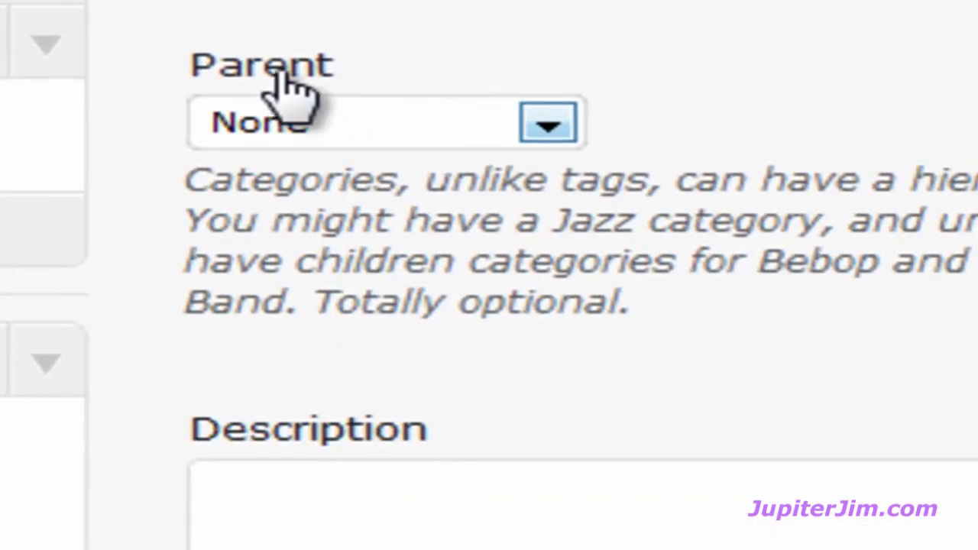
{"action": "left_click", "coordinate": [547, 126]}
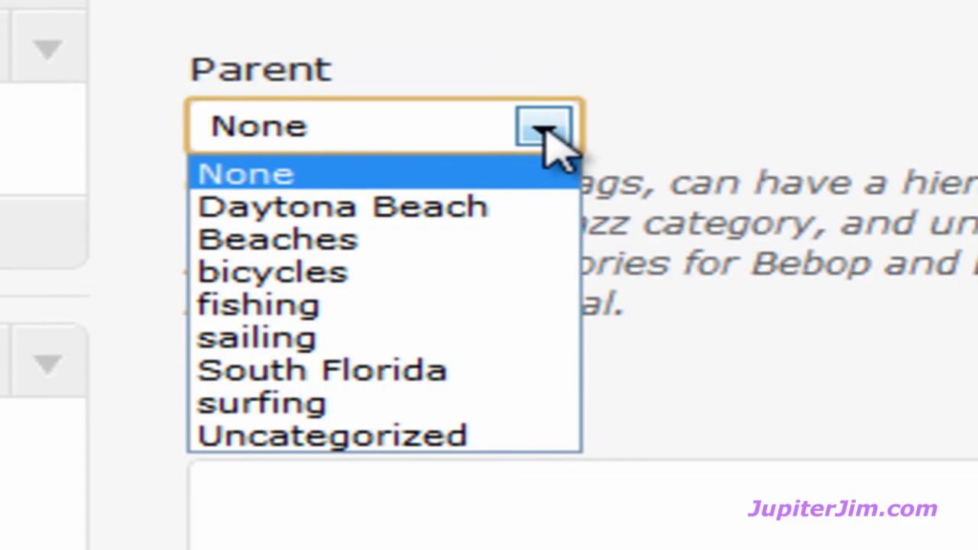
{"action": "left_click", "coordinate": [227, 382]}
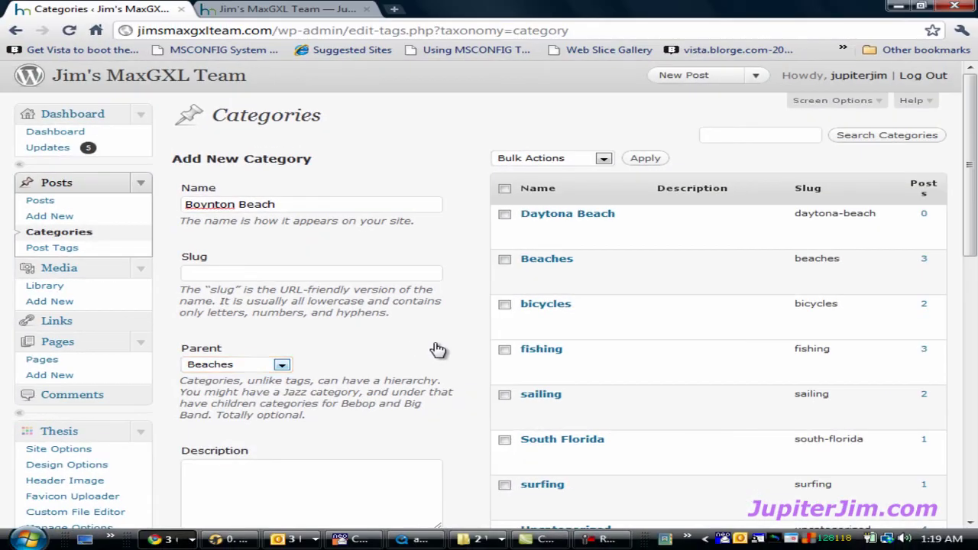
{"action": "scroll", "coordinate": [520, 317], "scroll_direction": "down", "scroll_amount": 4}
{"action": "scroll", "coordinate": [436, 349], "scroll_direction": "down", "scroll_amount": 5}
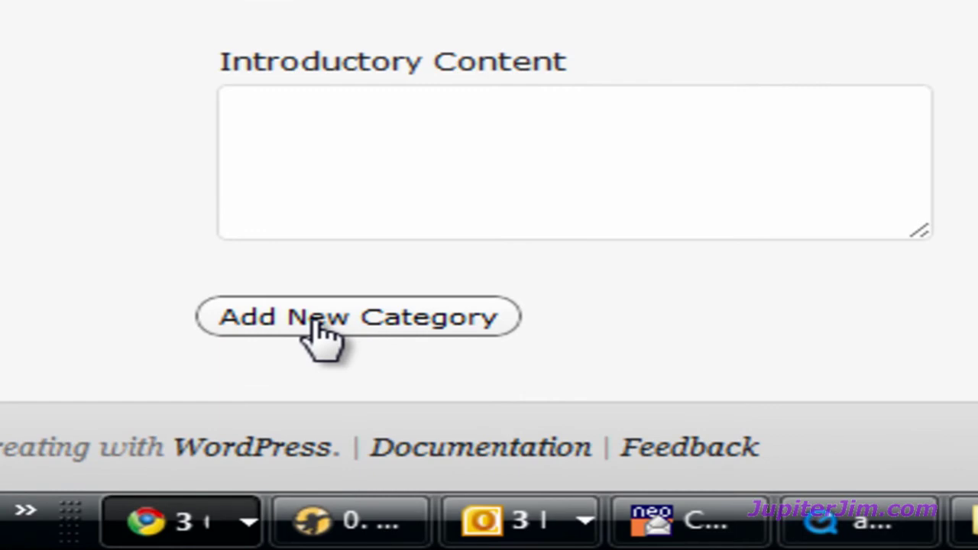
{"action": "left_click_drag", "start_coordinate": [969, 417], "coordinate": [948, 161]}
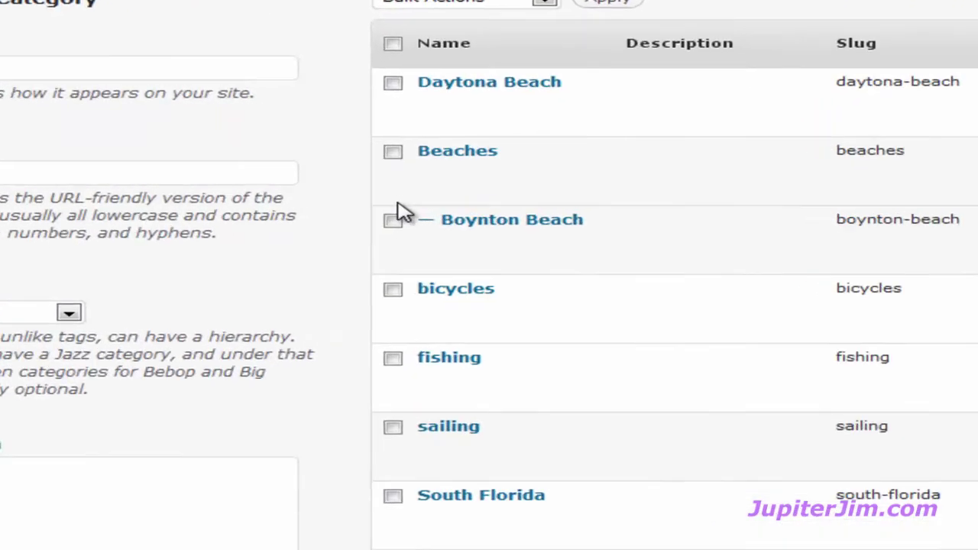
{"action": "mouse_move", "coordinate": [426, 230]}
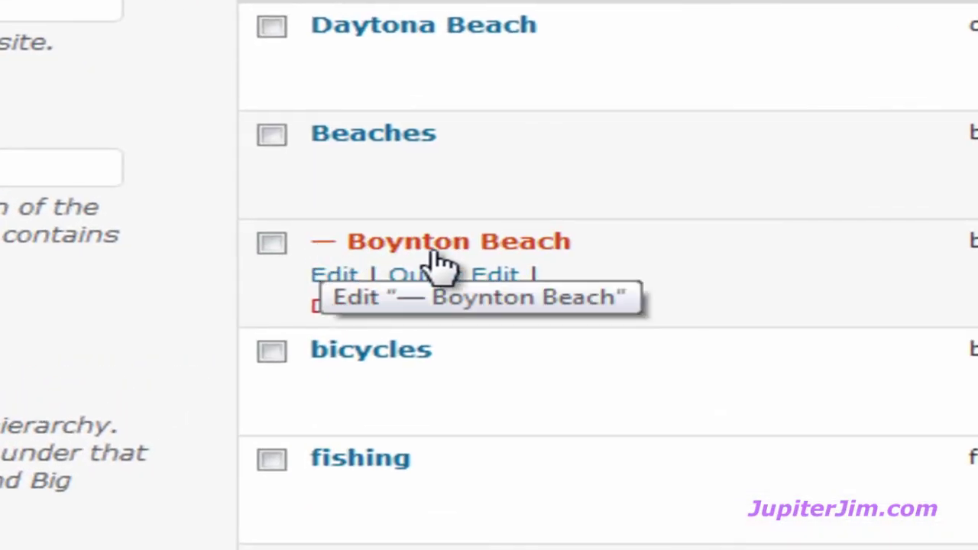
{"action": "mouse_move", "coordinate": [383, 192]}
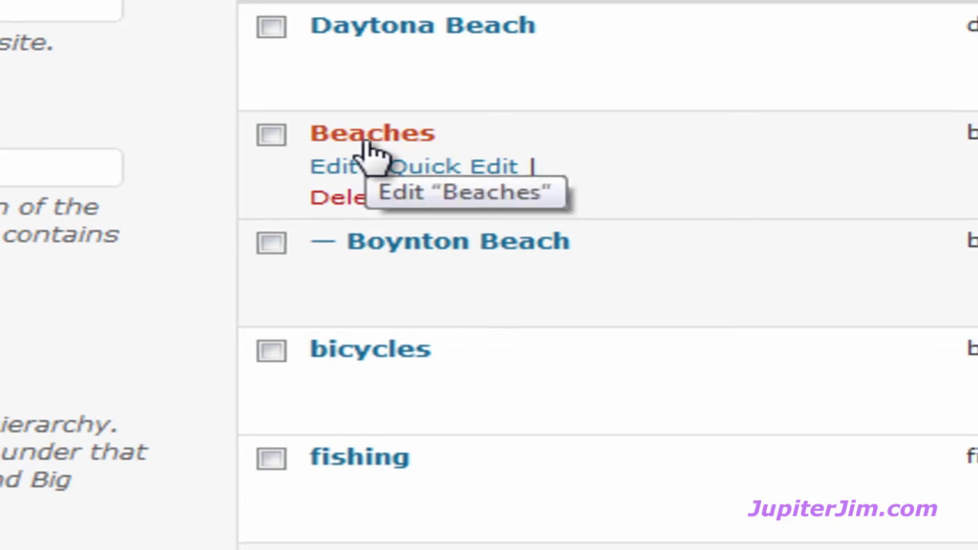
{"action": "left_click_drag", "start_coordinate": [962, 174], "coordinate": [963, 87]}
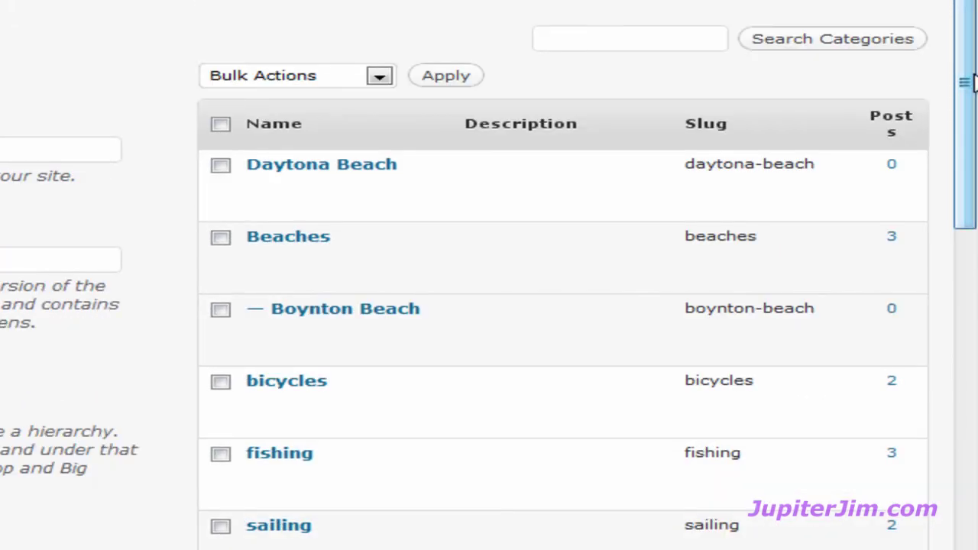